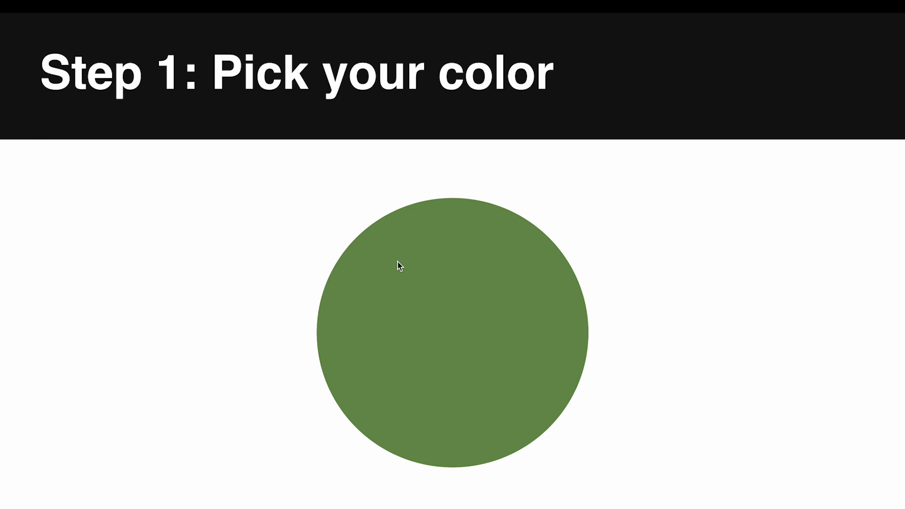
- Exit the slideshow to return to the Monochromatic colors page in the editor
key("Escape")
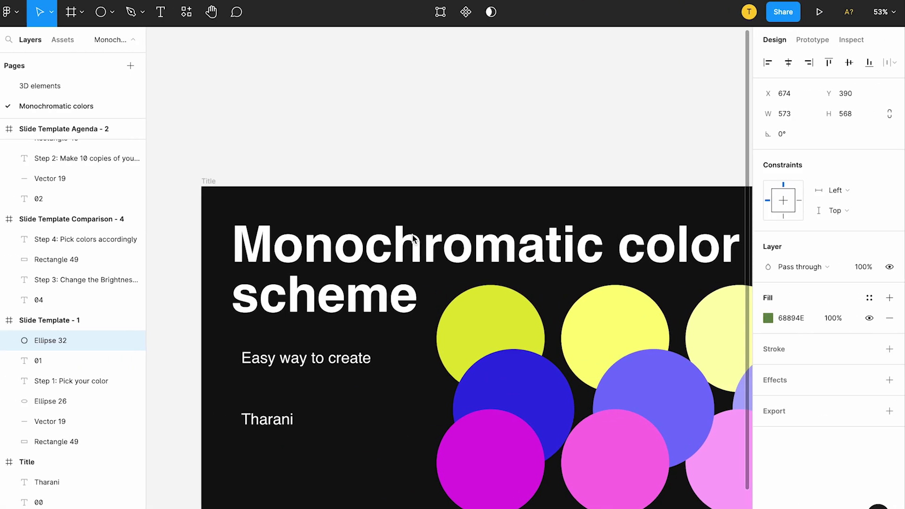
- Paste the green circle into the Step 2 slide and resize it to 236×234
key("shift+2")
scroll(418, 230, "right", 6)
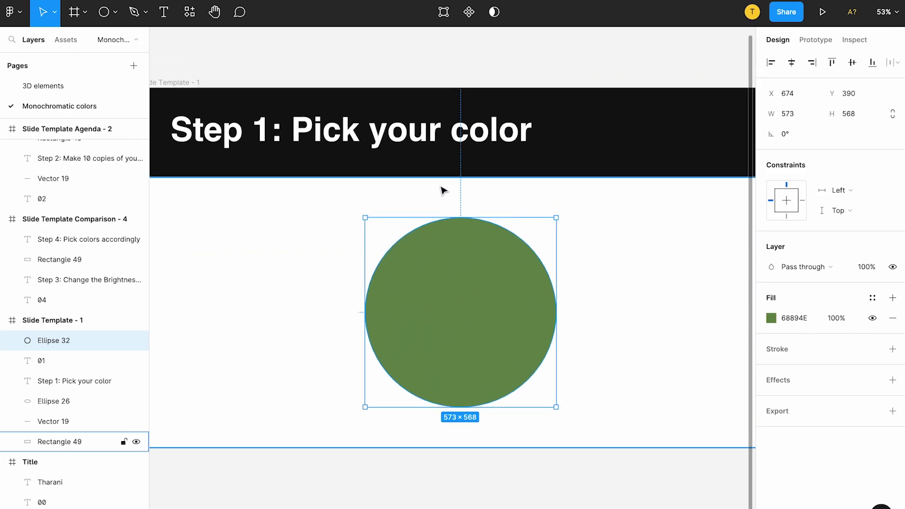
scroll(394, 185, "right", 2)
scroll(444, 199, "right", 10)
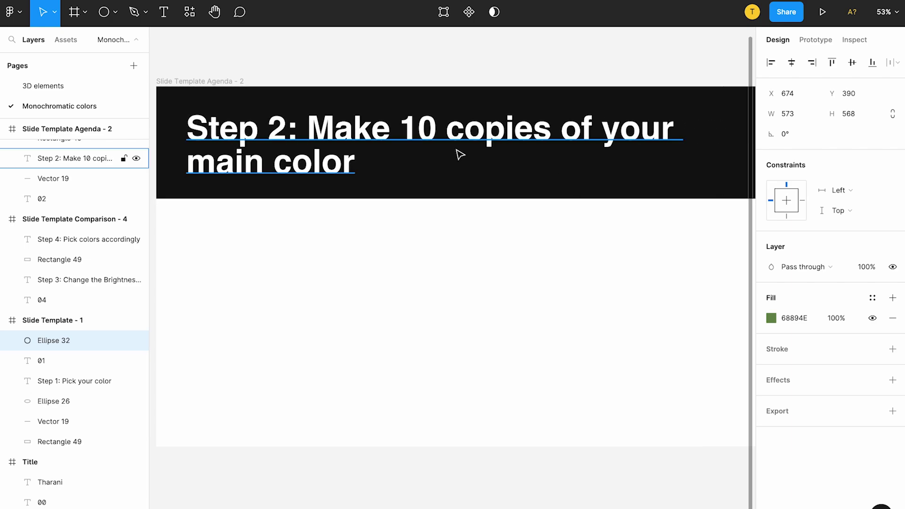
scroll(218, 171, "down", 5, "ctrl")
scroll(219, 171, "left", 4)
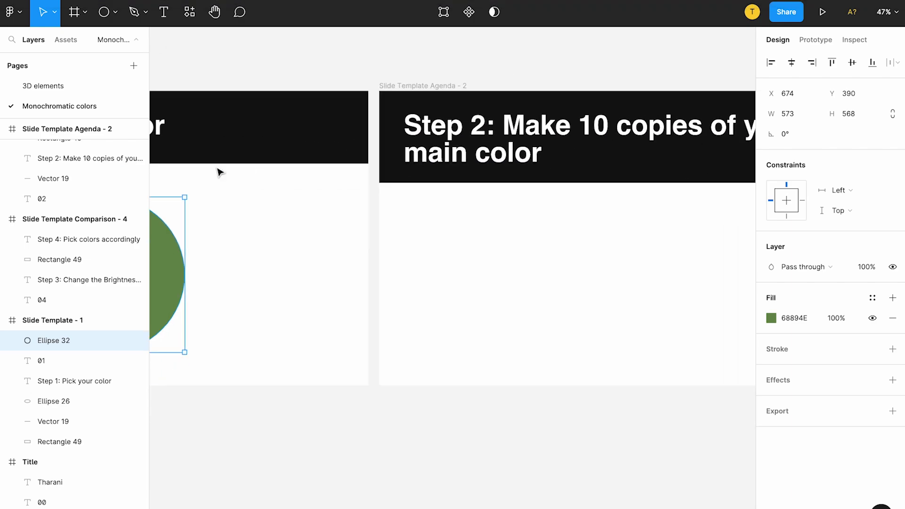
scroll(208, 252, "left", 1)
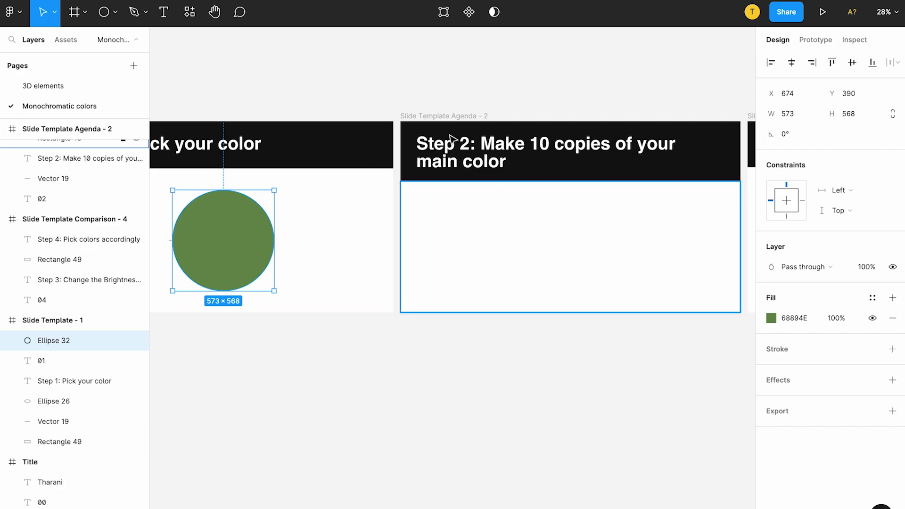
left_click(448, 116)
key("ctrl+v")
scroll(513, 248, "right", 3)
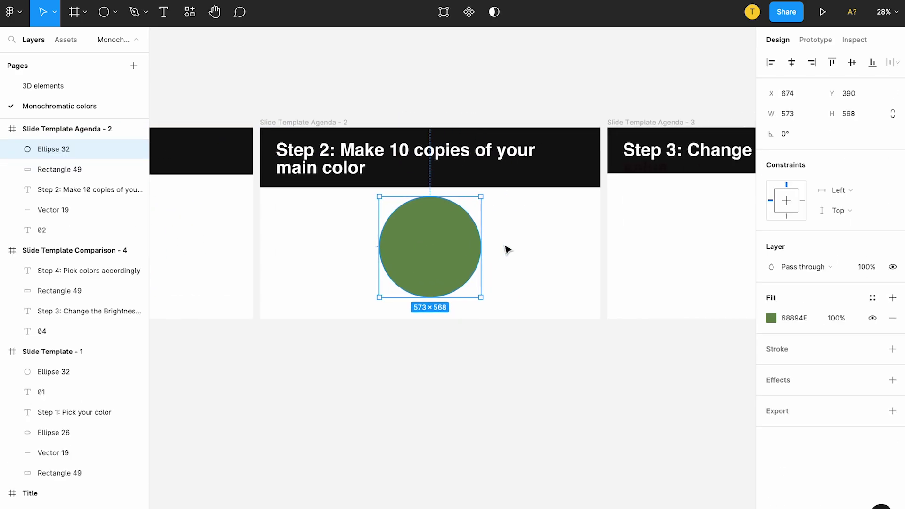
scroll(507, 249, "up", 3, "ctrl")
left_click_drag(485, 330, 378, 229)
scroll(377, 228, "left", 3)
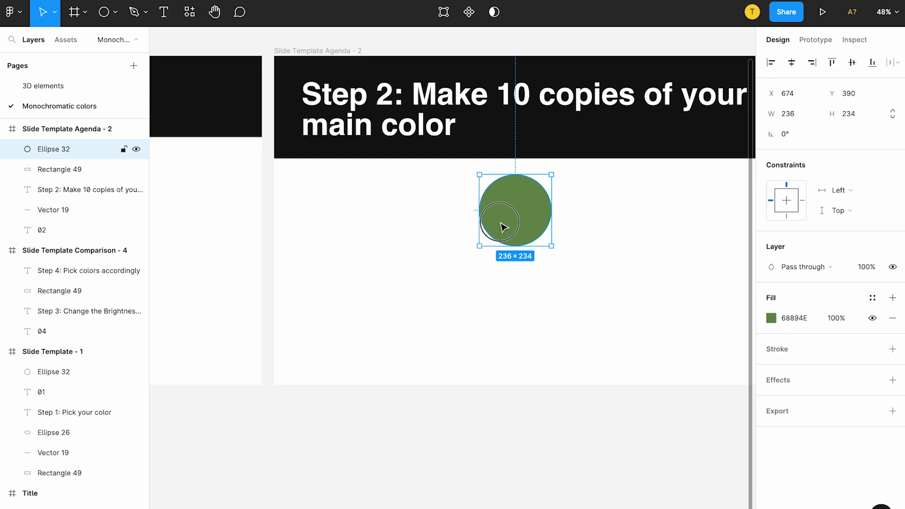
- Duplicate the circle into a row of five, then copy that row down as a second row
key("ctrl+d")
scroll(248, 216, "right", 4)
key("ctrl+d")
key("ctrl+d")
scroll(348, 206, "left", 2)
key("ctrl+d")
left_click(660, 208, "shift")
left_click_drag(485, 195, 485, 283)
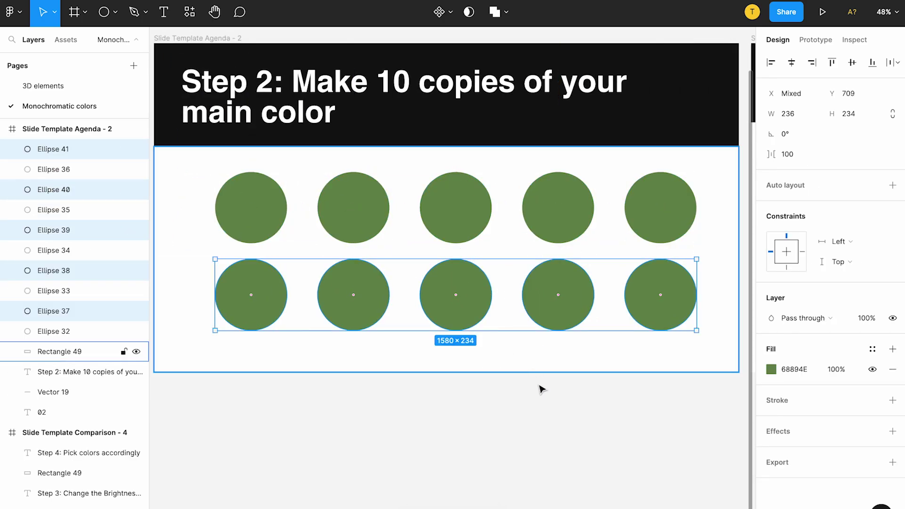
left_click(535, 400)
left_click(273, 192)
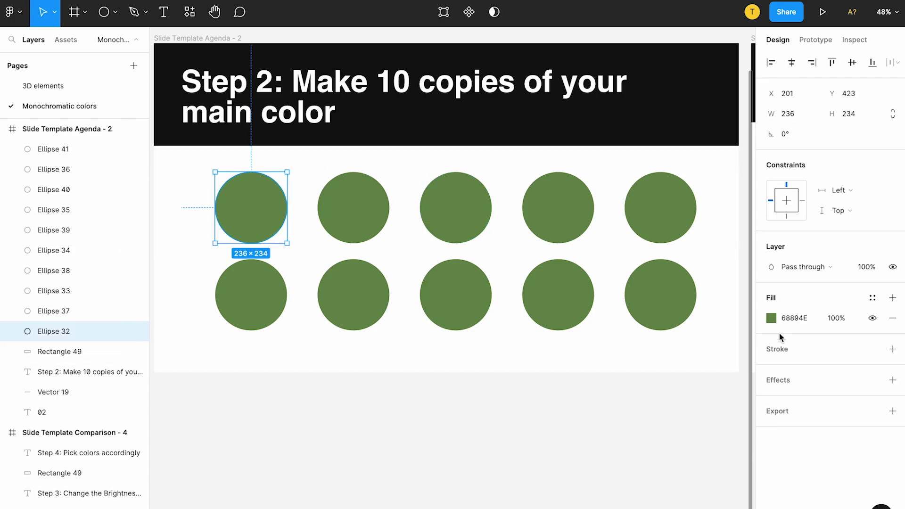
left_click(771, 318)
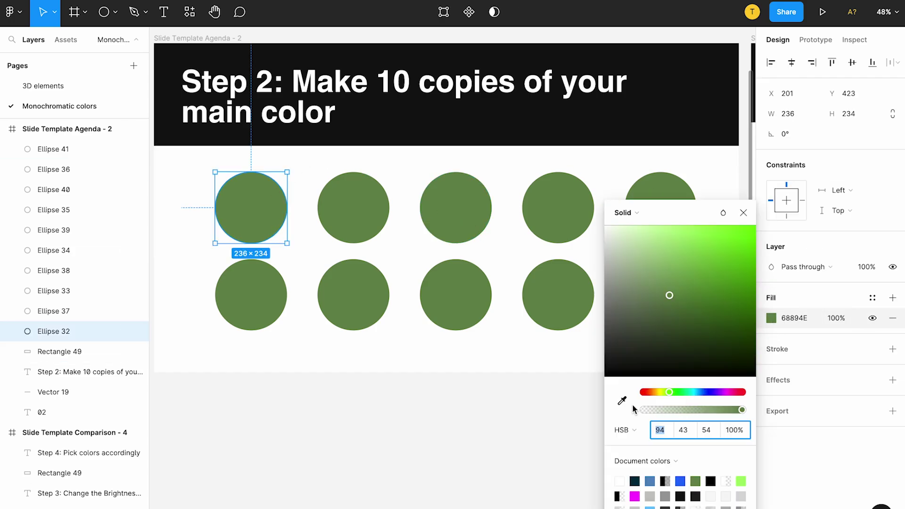
left_click(625, 430)
left_click(634, 375)
left_click(679, 430)
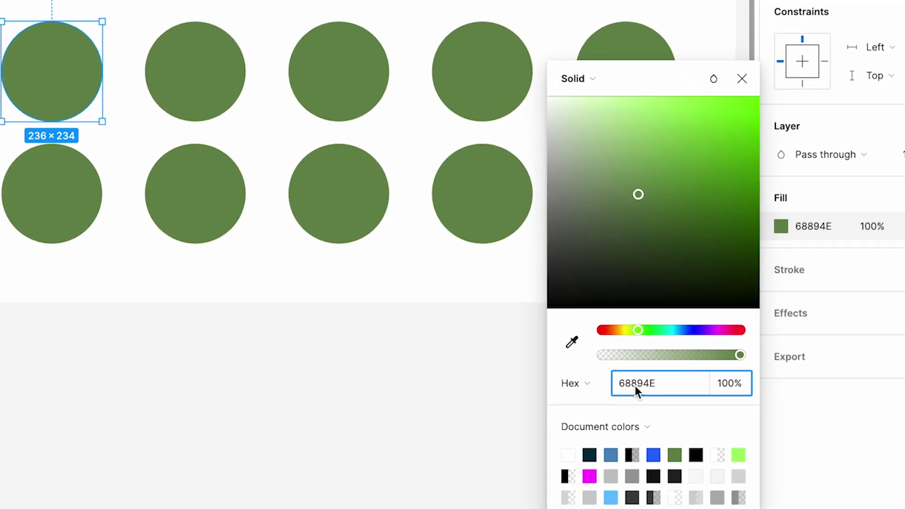
left_click(591, 381)
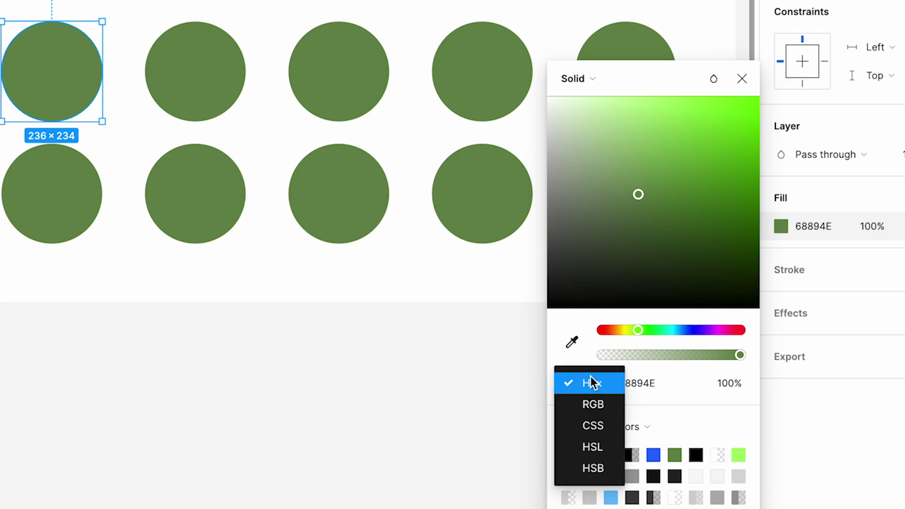
left_click(571, 468)
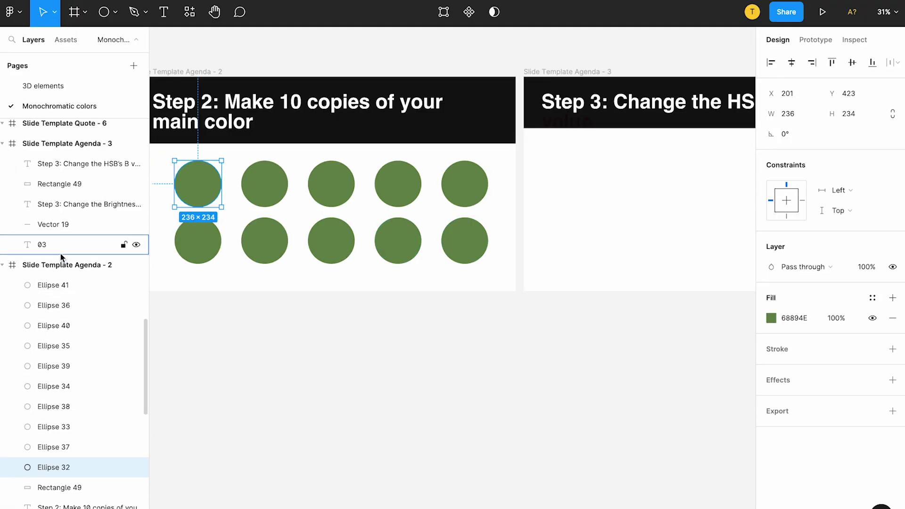
- Paste the ten green circles (Ellipse 32–41) into the Step 3 frame and show their fill settings
left_click(60, 295, "shift")
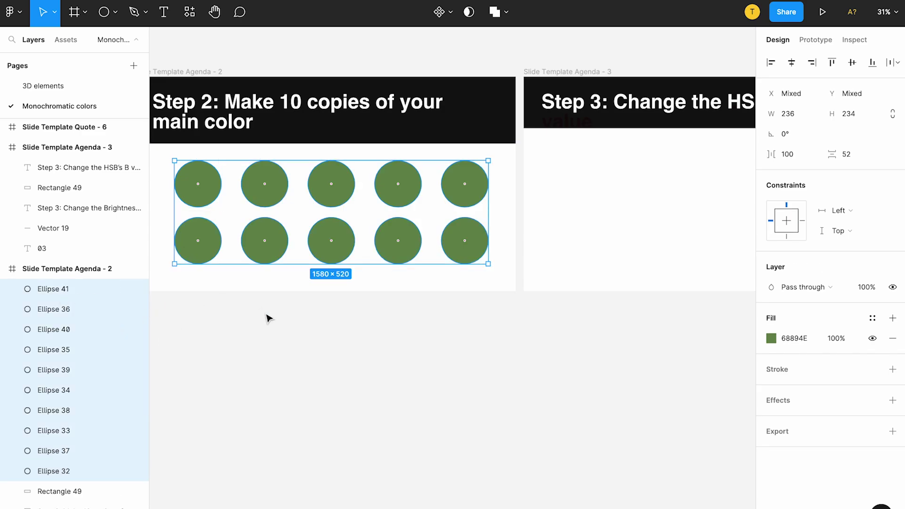
scroll(268, 318, "right", 5)
left_click(459, 79)
key("ctrl+v")
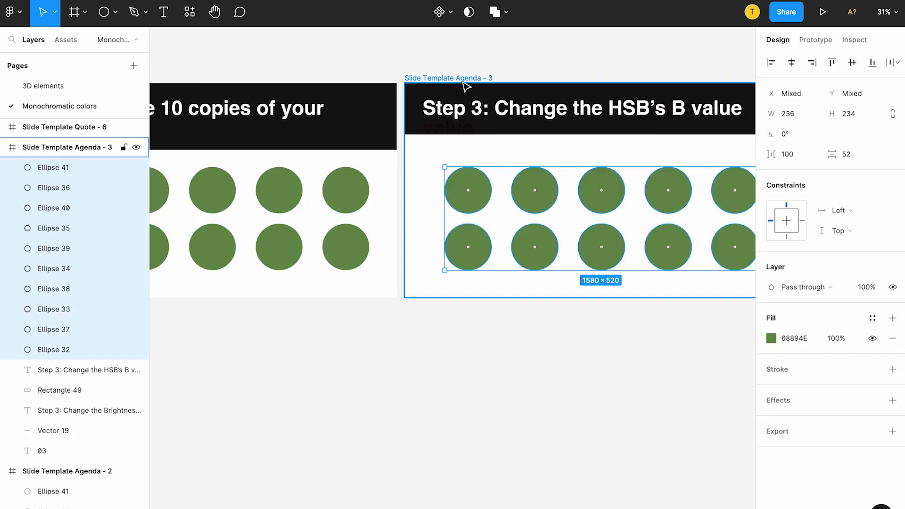
scroll(550, 258, "up", 5)
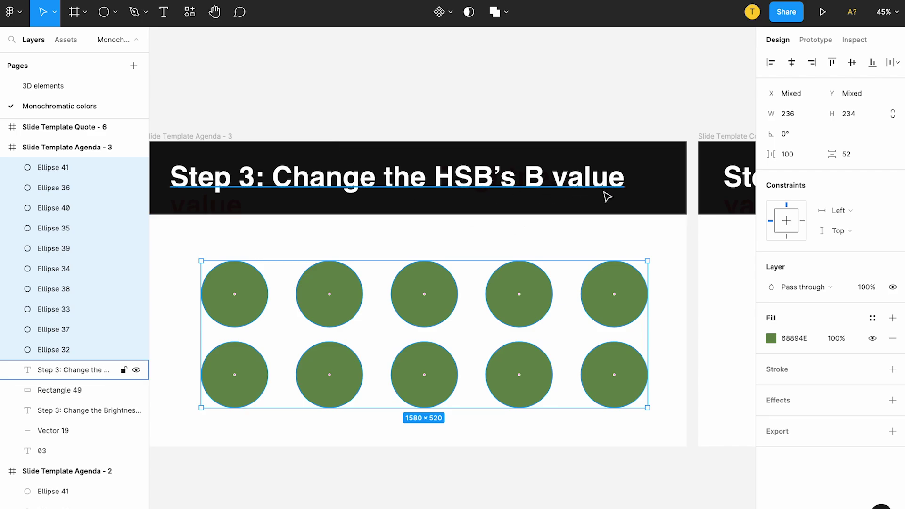
left_click(772, 338)
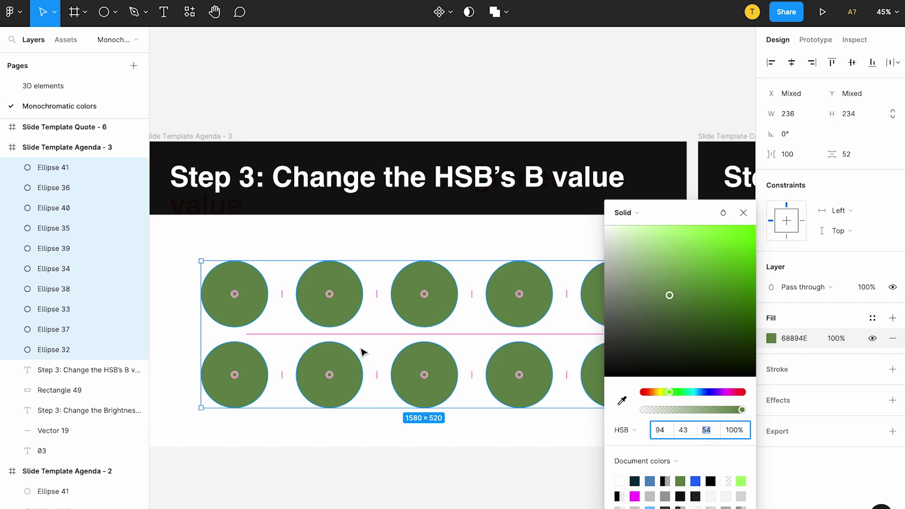
- Darken the top-row circles with low HSB brightness values such as 4, 34 and 44
left_click(238, 305)
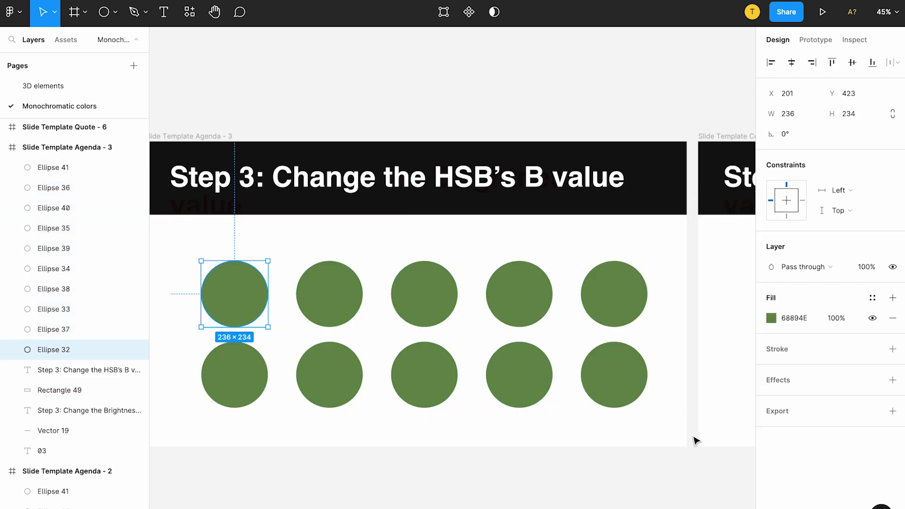
left_click(771, 317)
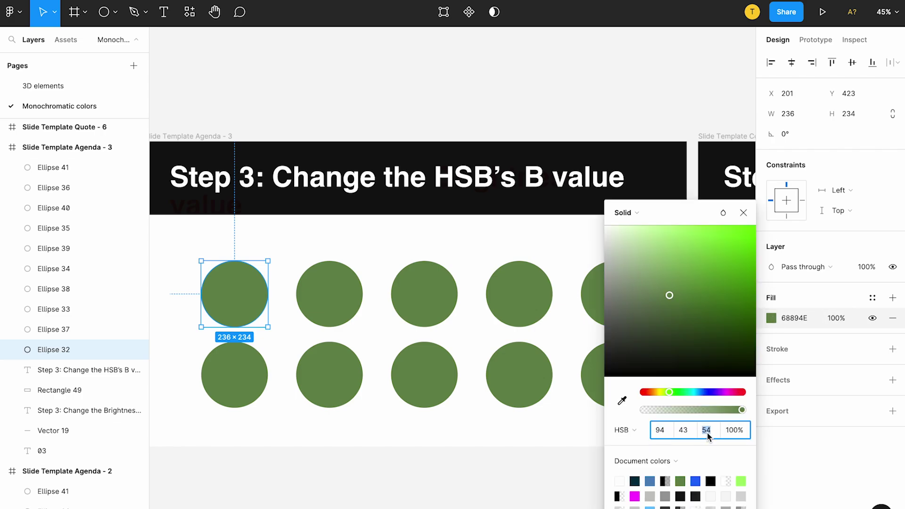
key("Return")
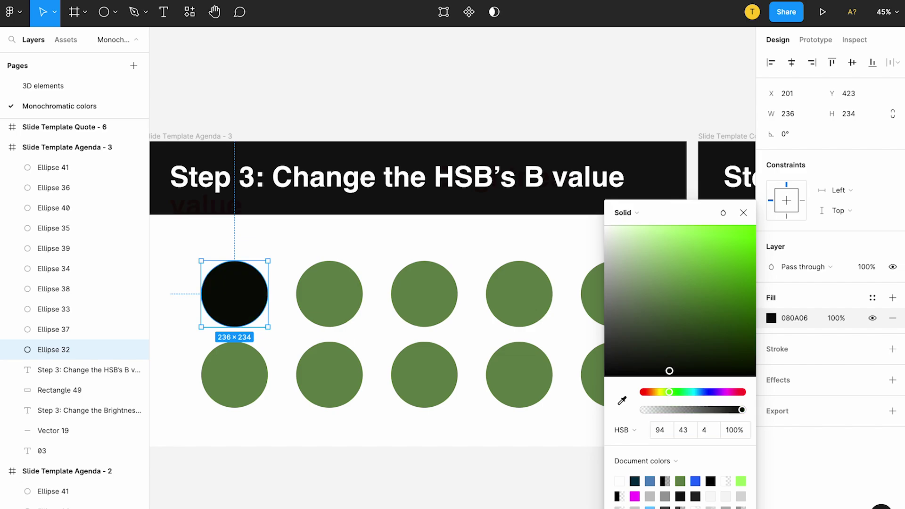
left_click(346, 288)
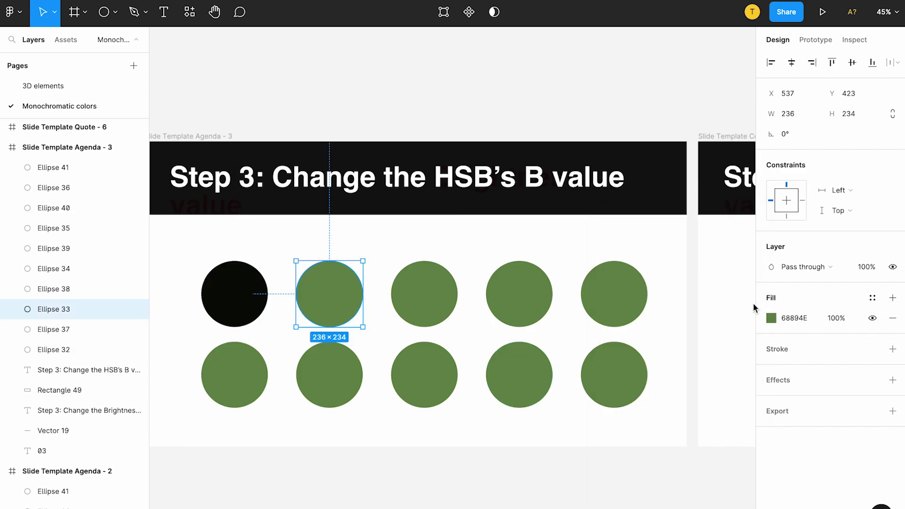
left_click(772, 318)
left_click(711, 427)
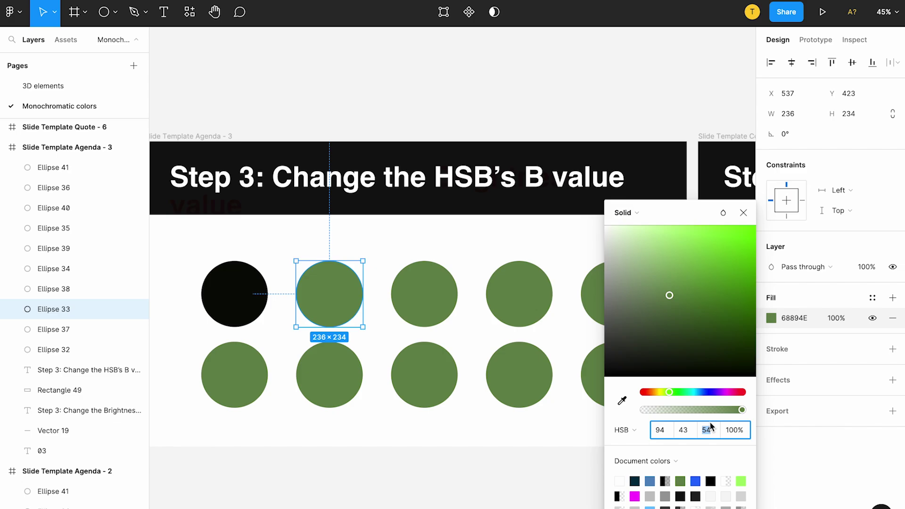
key("Return")
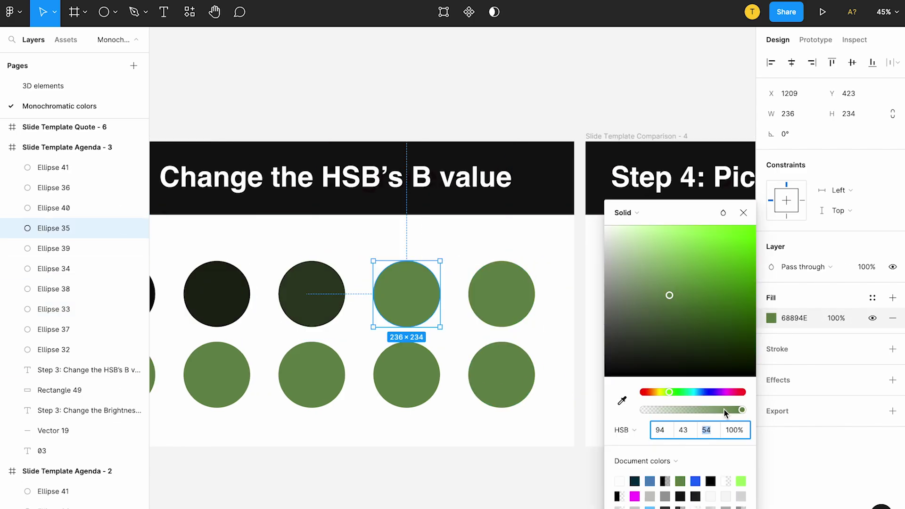
type("34")
key("Return")
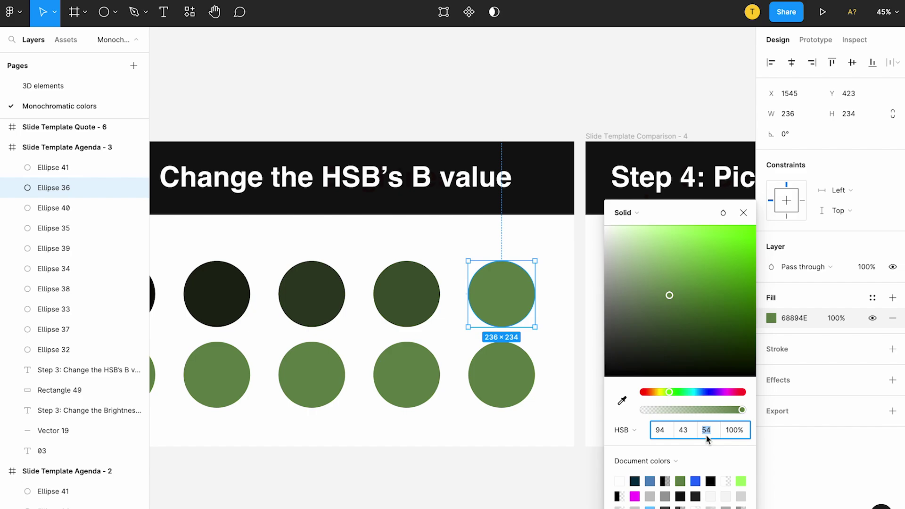
type("44")
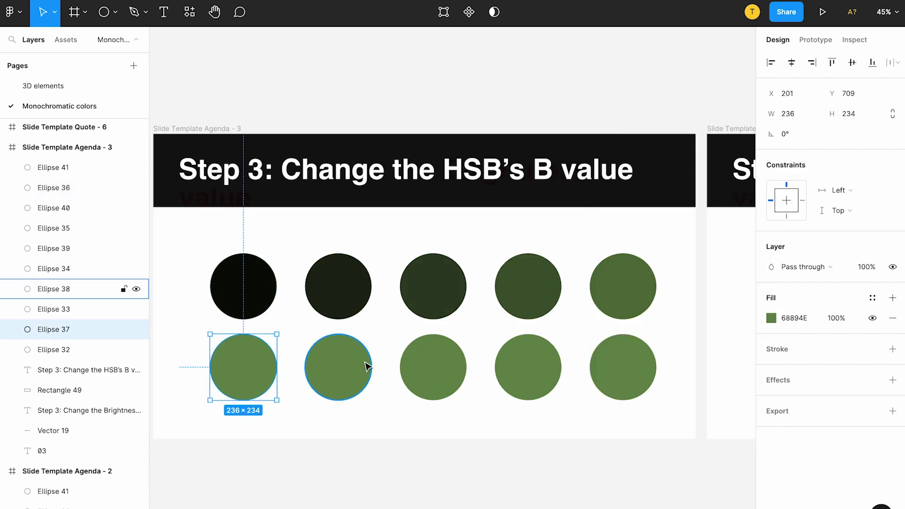
- Lighten the bottom-row circles to HSB brightness 64, 74, 84 and 94
left_click(363, 364)
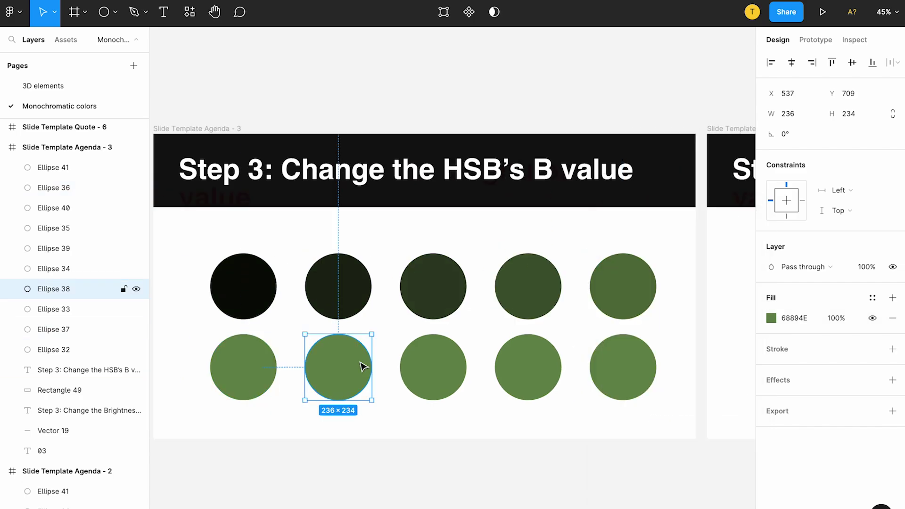
left_click(772, 318)
type("64")
key("Return")
left_click(459, 365)
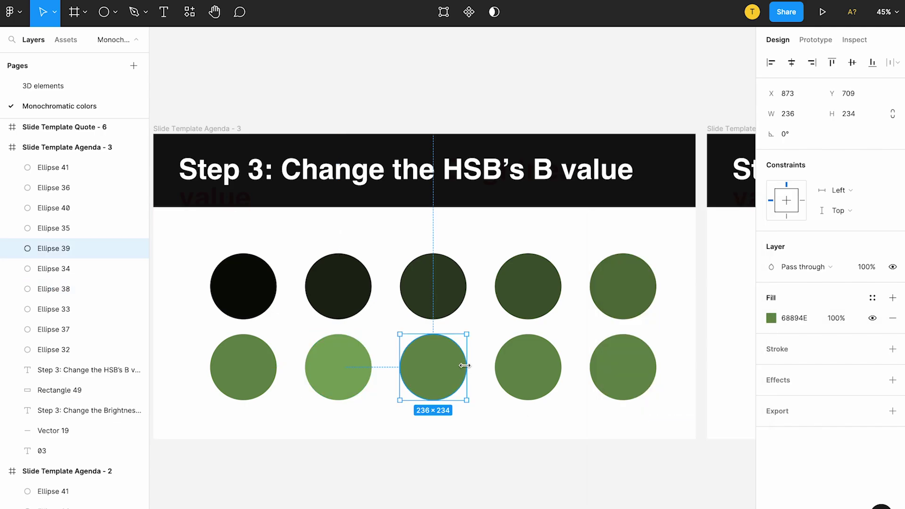
left_click(772, 318)
type("4")
key("Return")
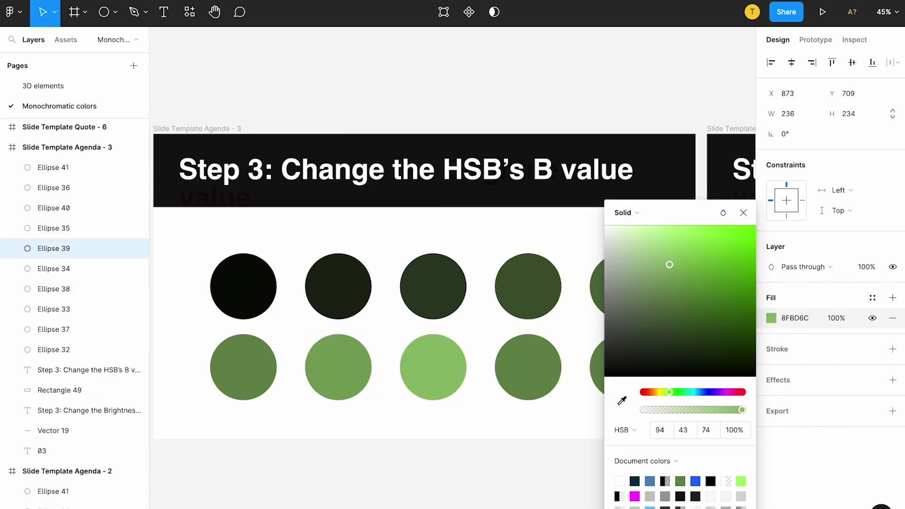
left_click(528, 367)
left_click(713, 431)
type("84")
key("Return")
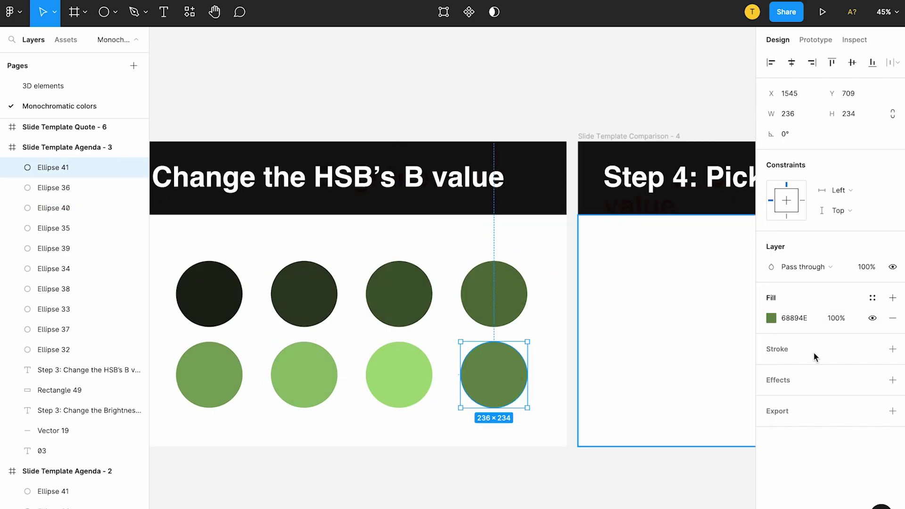
left_click(771, 318)
left_click(707, 430)
type("9")
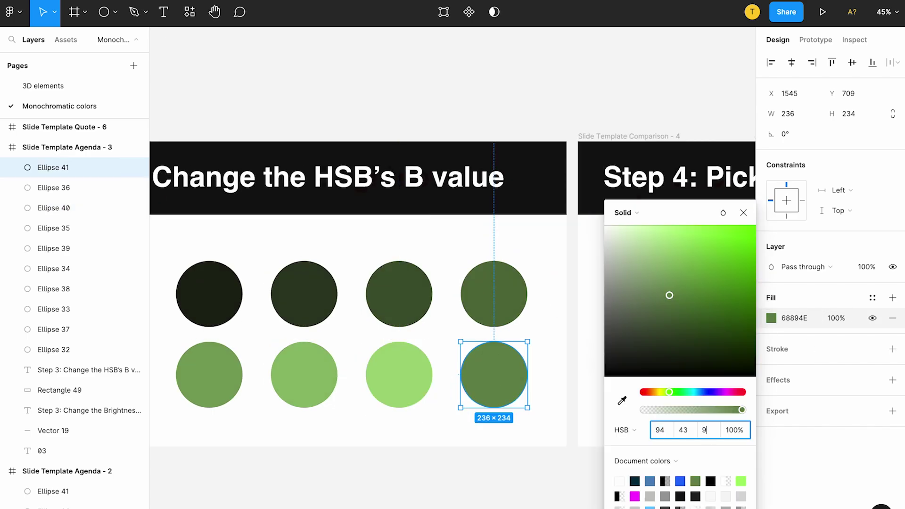
type("4")
key("Return")
left_click(426, 432)
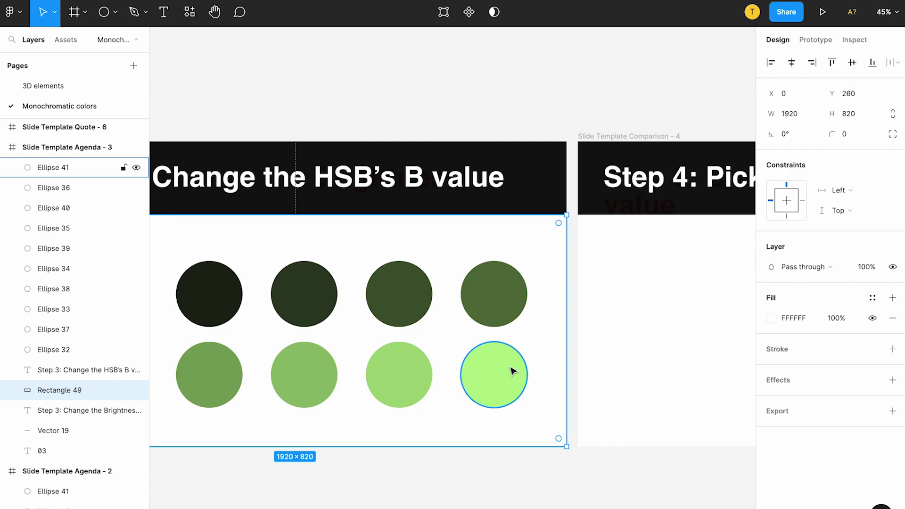
scroll(514, 371, "left", 5)
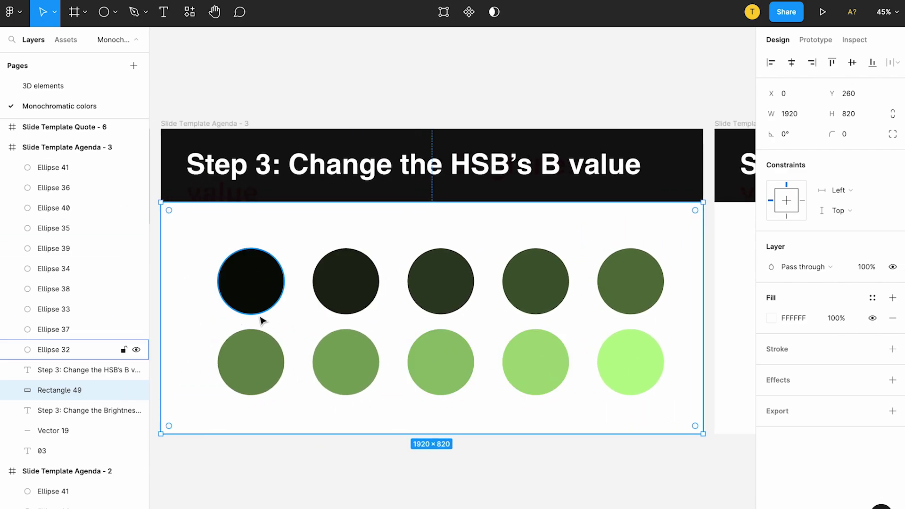
scroll(333, 307, "down", 4)
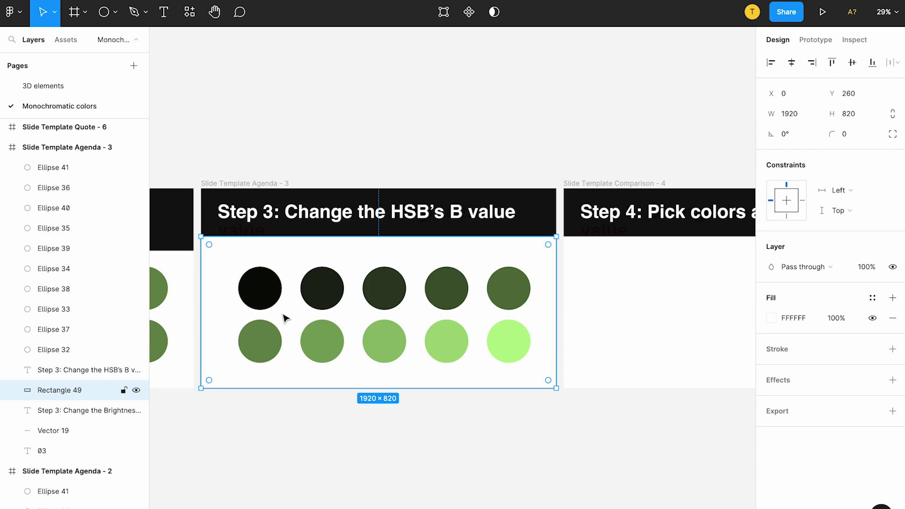
scroll(383, 253, "right", 4)
scroll(479, 216, "up", 3)
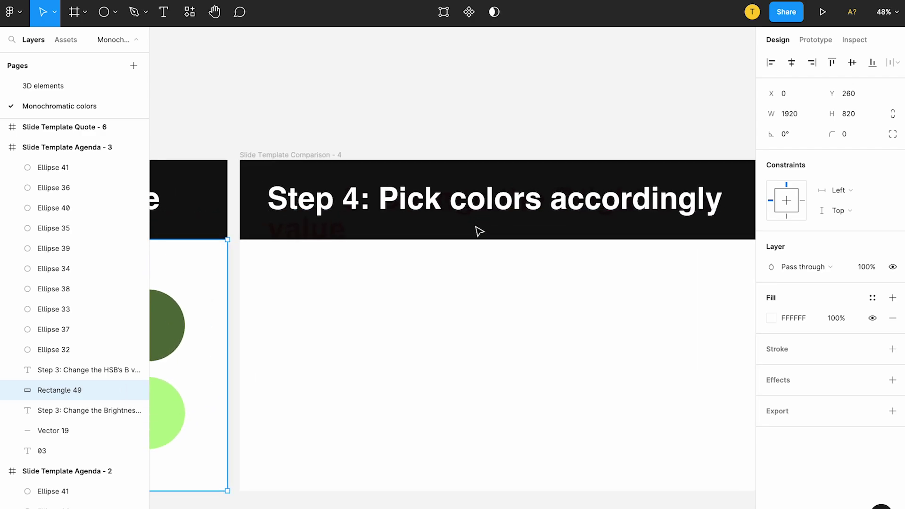
scroll(479, 231, "down", 4)
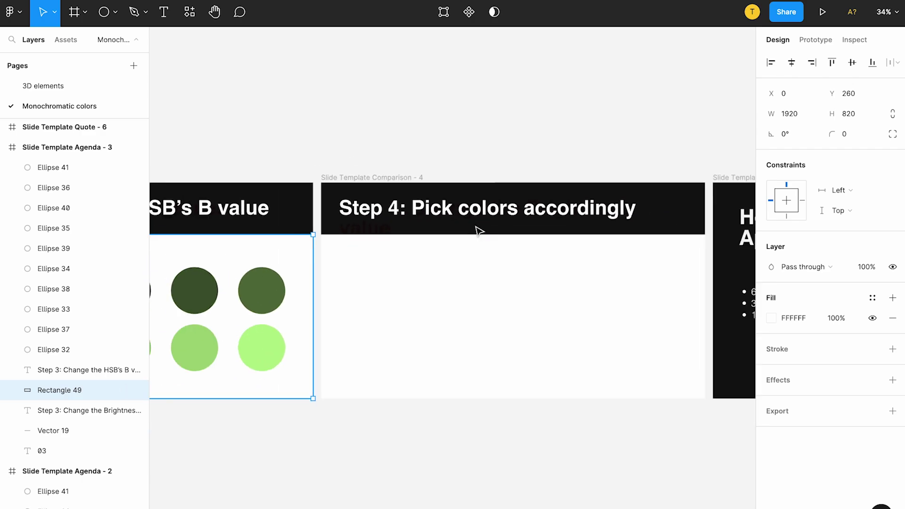
scroll(473, 230, "left", 1)
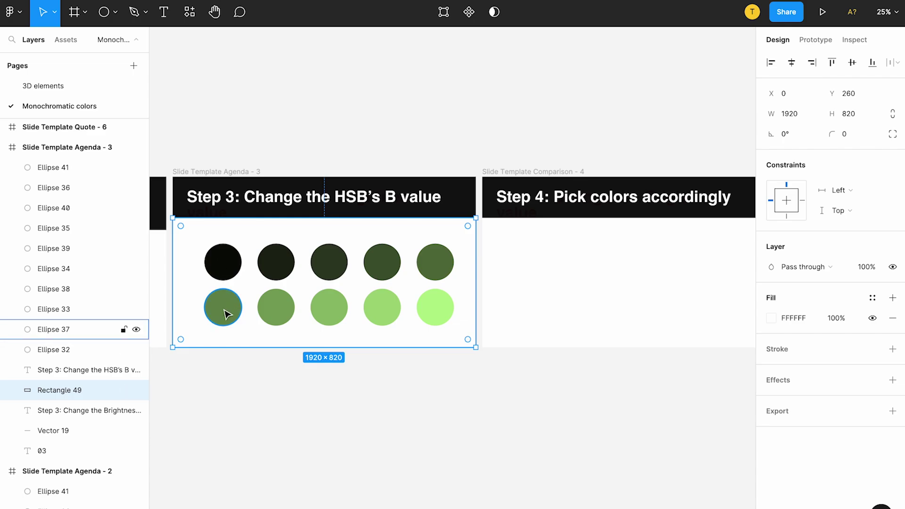
- Paste the ten shade circles into the Step 4 slide
left_click_drag(210, 361, 447, 257)
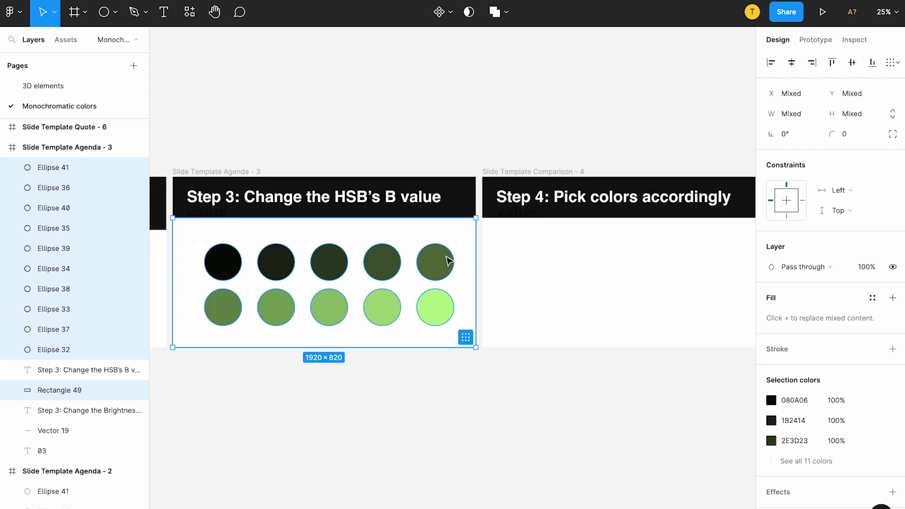
scroll(600, 247, "right", 3)
scroll(541, 250, "up", 5)
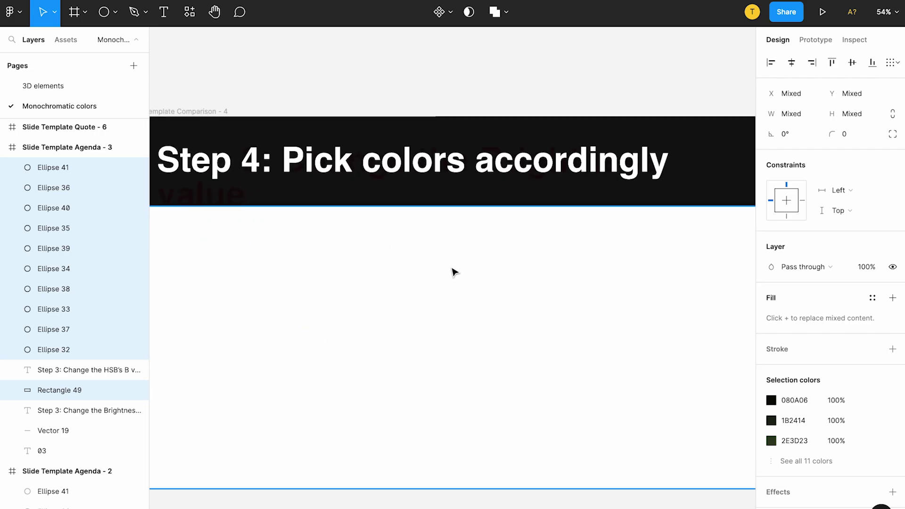
left_click(451, 124)
key("ctrl+v")
scroll(450, 125, "right", 2)
left_click_drag(305, 396, 292, 364)
scroll(509, 297, "down", 2)
- Lock the Step 4 slide's background rectangle so it stays put
left_click(137, 340)
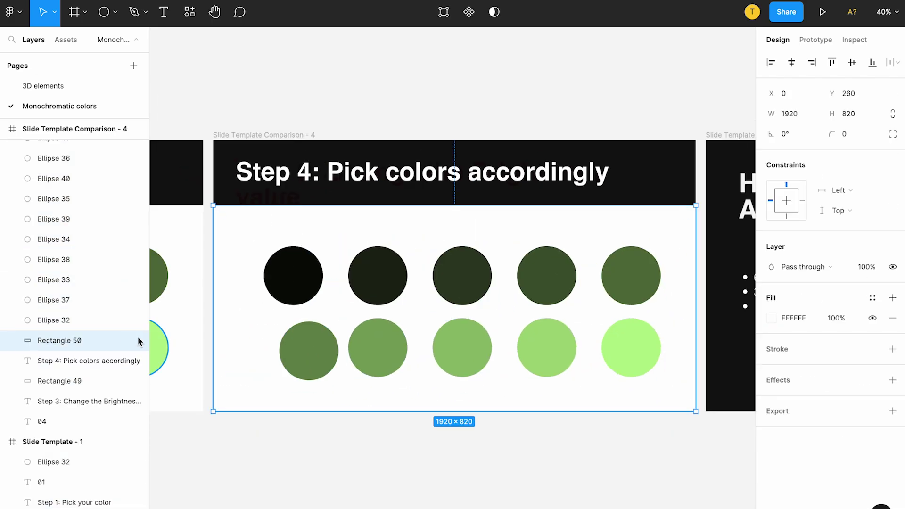
key("ctrl+shift+l")
left_click(279, 473)
- Tidy the circles into one even row, then overlap them with -81 spacing
left_click_drag(269, 243, 597, 354)
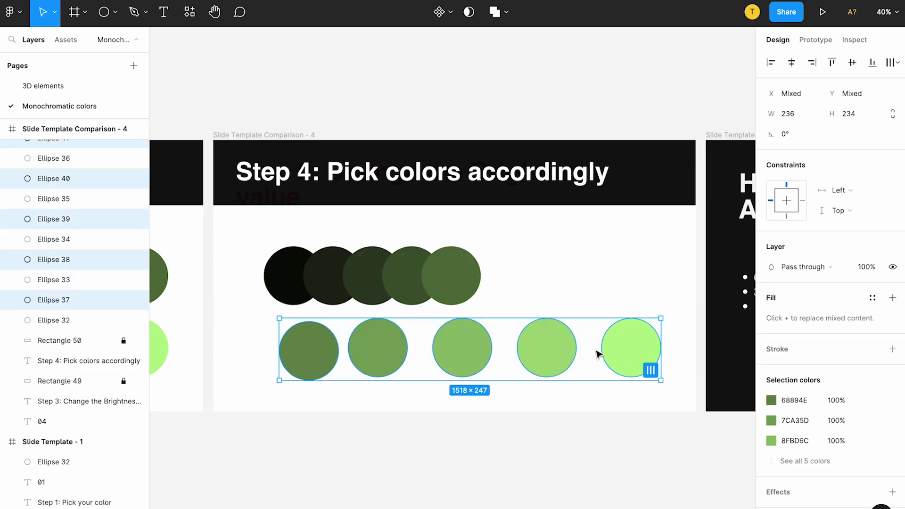
scroll(584, 354, "up", 3)
left_click(681, 380)
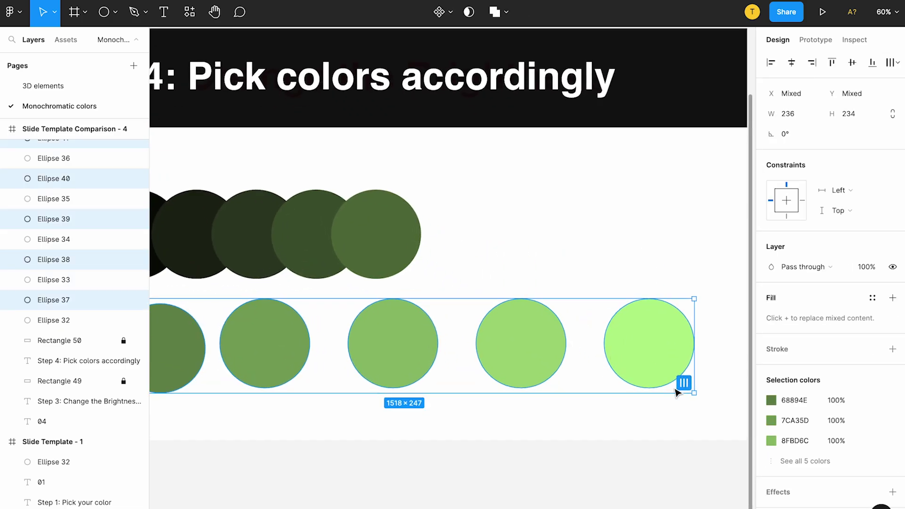
scroll(551, 350, "down", 2)
left_click_drag(550, 350, 358, 344)
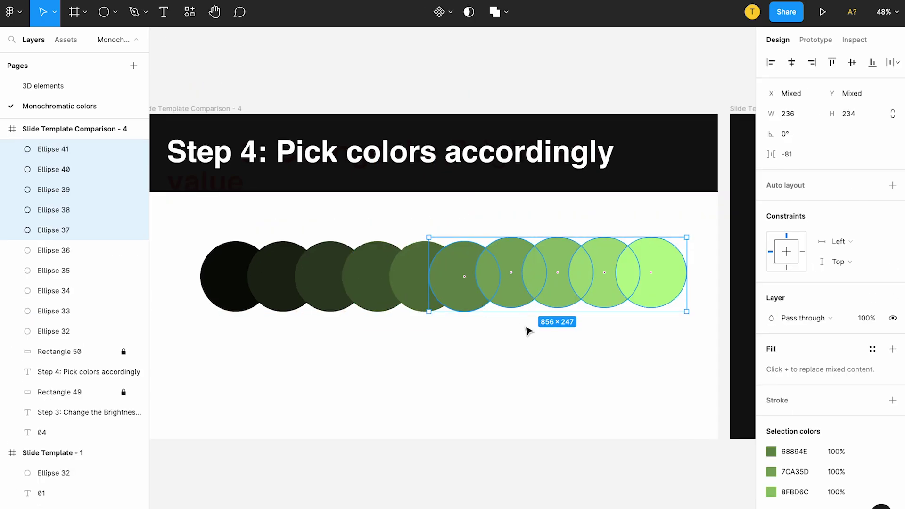
left_click(528, 330)
scroll(528, 329, "left", 2)
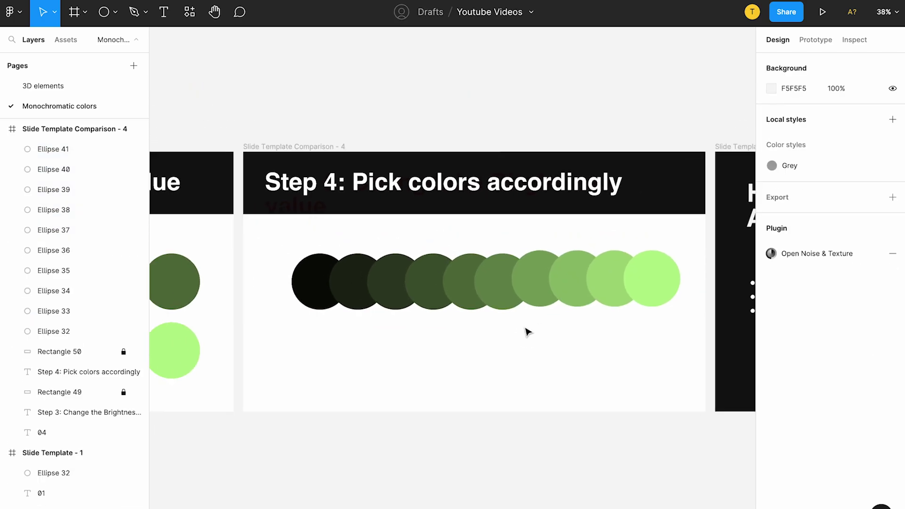
- Drop the 68894E, lightest and a dark circle lower to stagger the row into two tiers
scroll(527, 329, "right", 1)
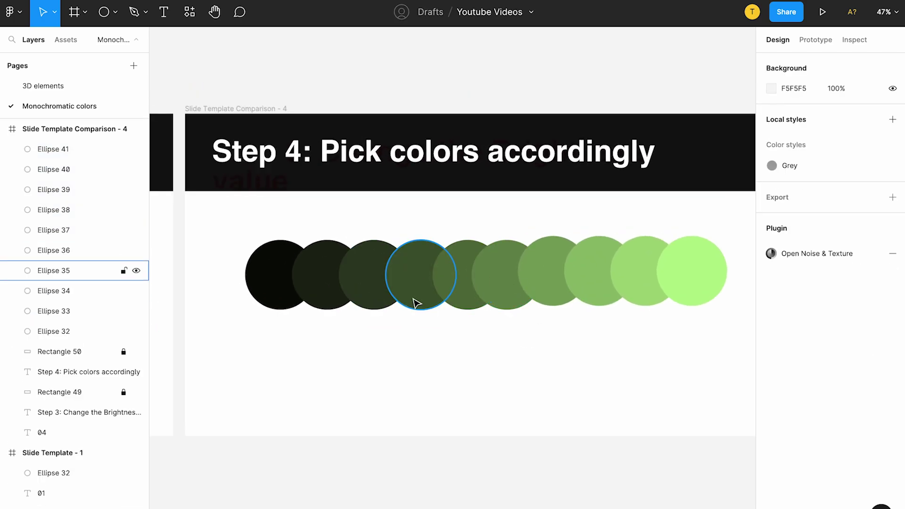
left_click(451, 301)
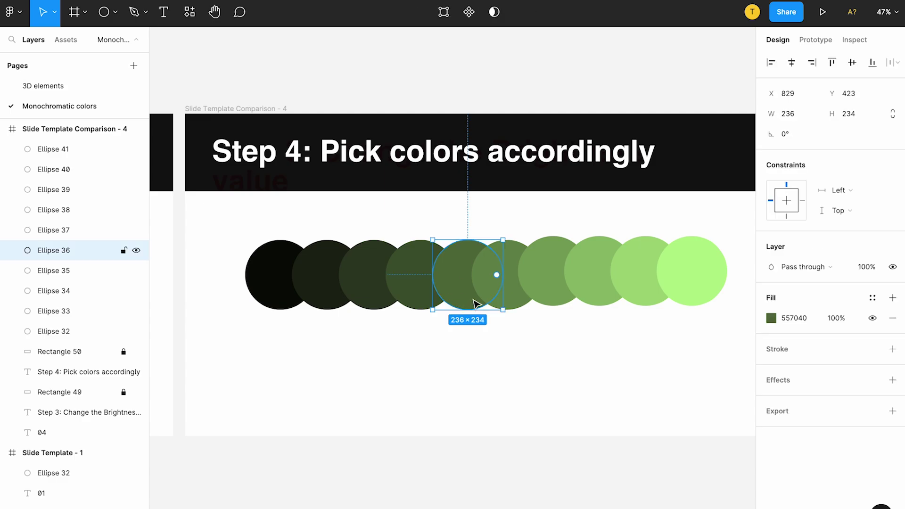
left_click(513, 293)
left_click_drag(513, 293, 512, 327)
left_click_drag(693, 286, 697, 328)
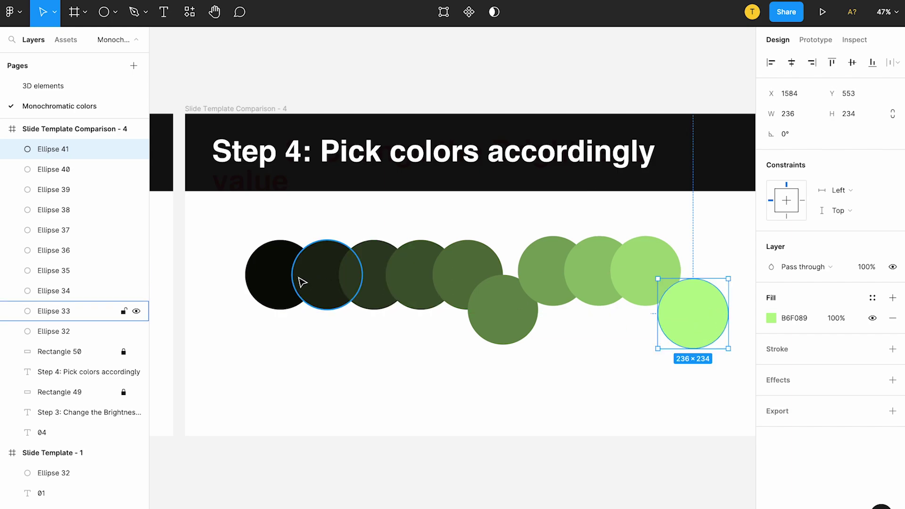
left_click(405, 297)
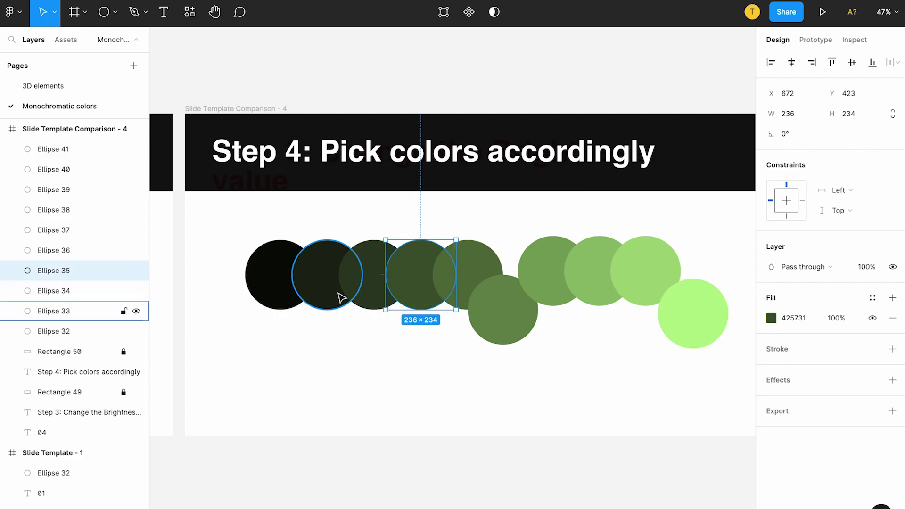
left_click_drag(361, 289, 374, 327)
left_click_drag(685, 297, 638, 317)
left_click(505, 360)
- Pan across to the 'How to Apply' 60/30/10 slide (Slide Template - 5)
scroll(505, 359, "down", 2)
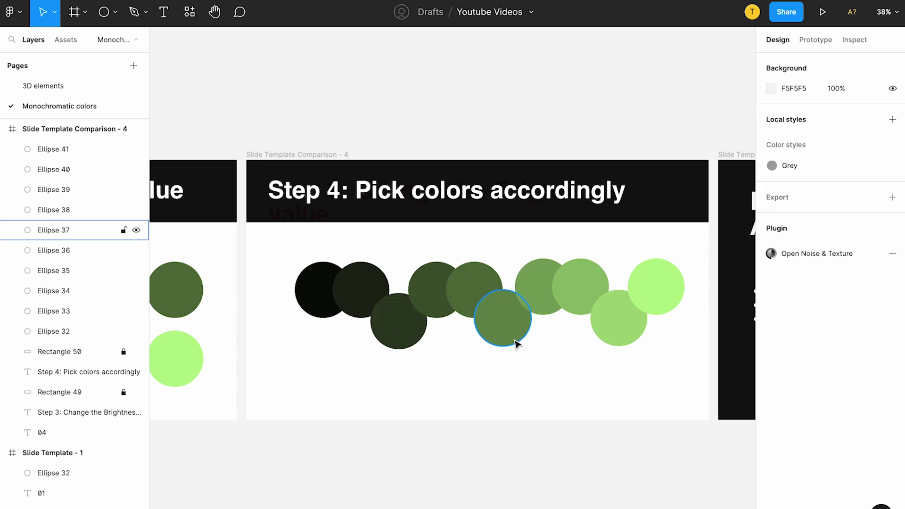
scroll(643, 316, "up", 2)
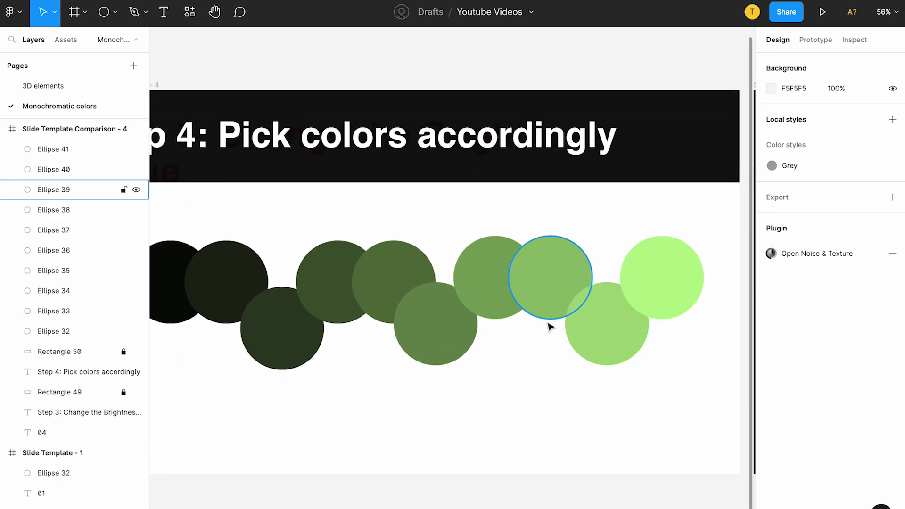
scroll(591, 328, "down", 2)
scroll(404, 329, "right", 3)
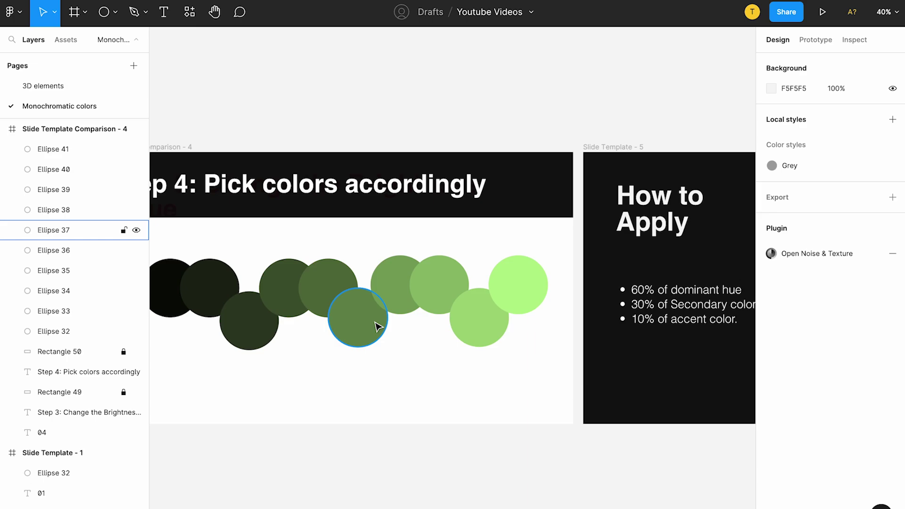
scroll(463, 285, "right", 3)
scroll(505, 267, "up", 2)
scroll(470, 247, "right", 2)
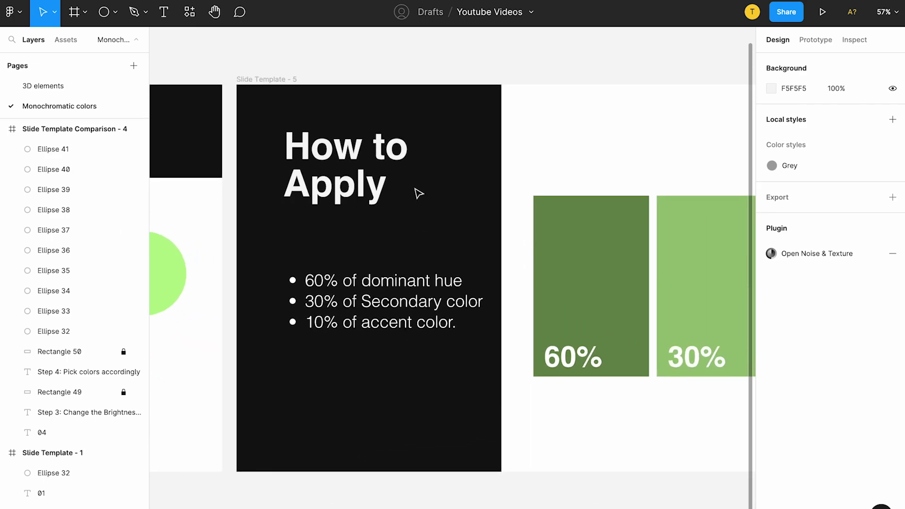
scroll(418, 193, "right", 1)
left_click(312, 286)
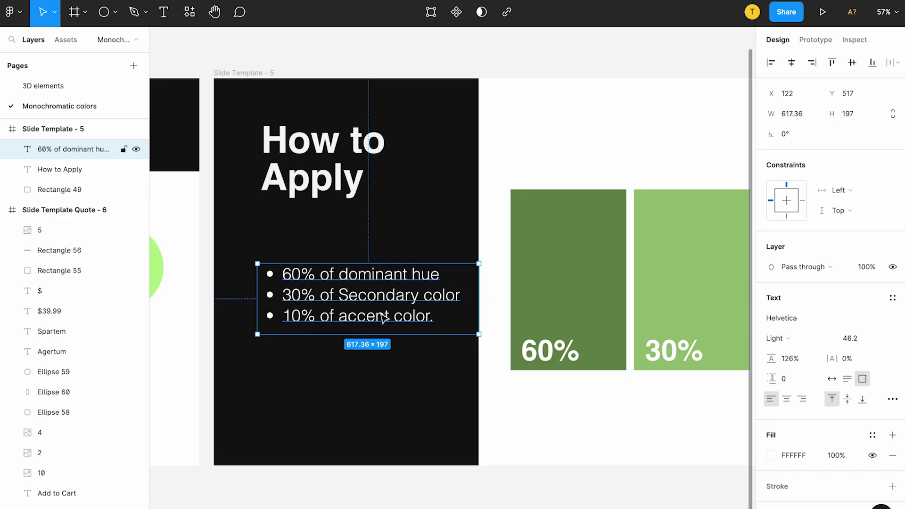
scroll(383, 317, "down", 5)
scroll(383, 317, "left", 5)
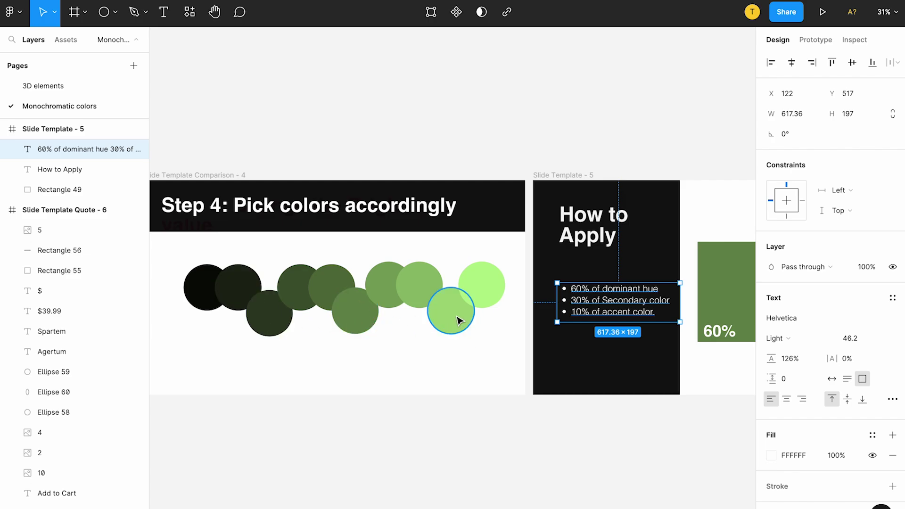
scroll(460, 318, "right", 2)
scroll(442, 326, "down", 1)
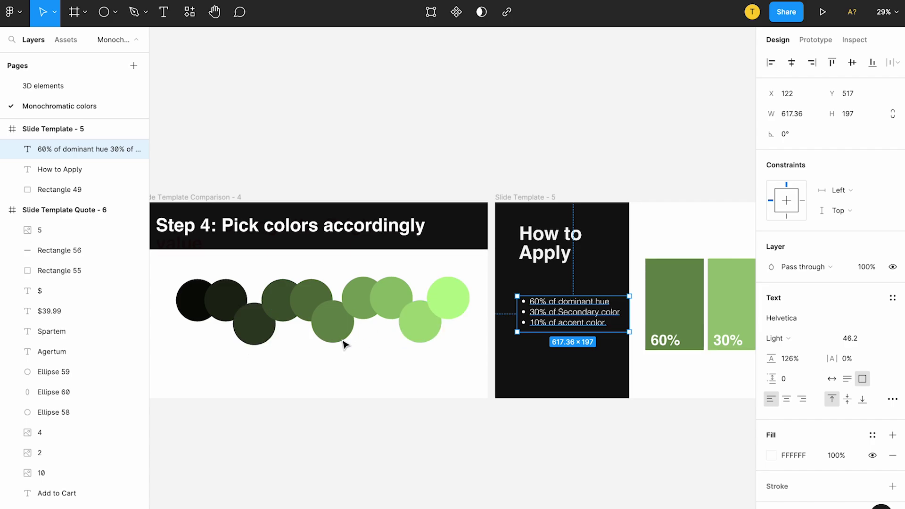
scroll(416, 344, "right", 4)
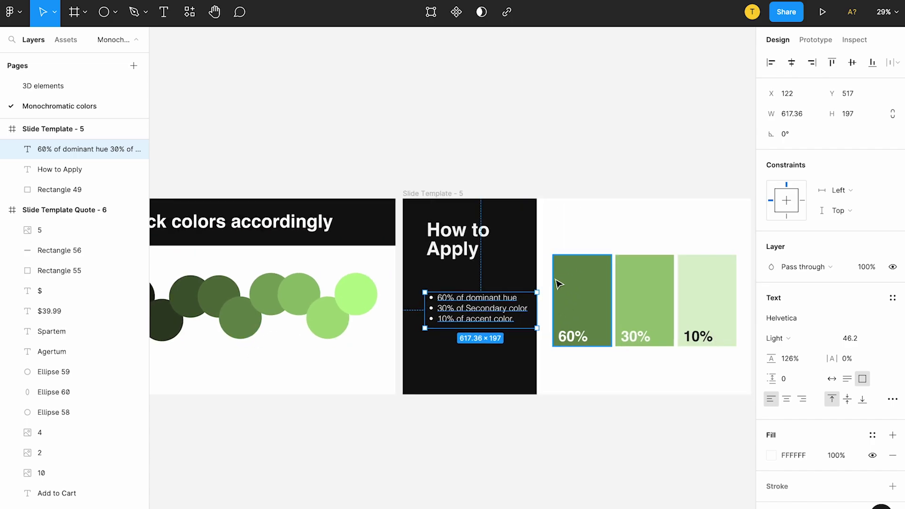
left_click(651, 300)
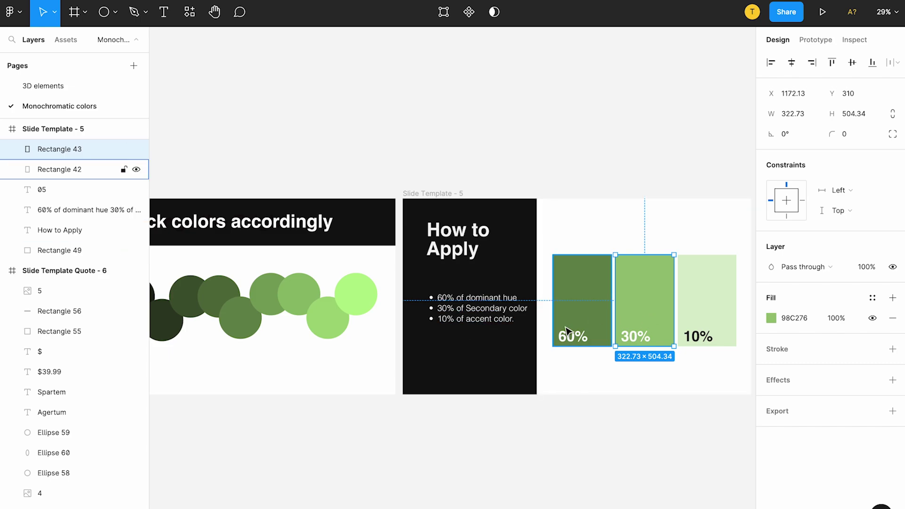
- Pan to 'Slide Template Quote - 6' with its three plant-shop app screens and select a cactus image
scroll(567, 330, "right", 3)
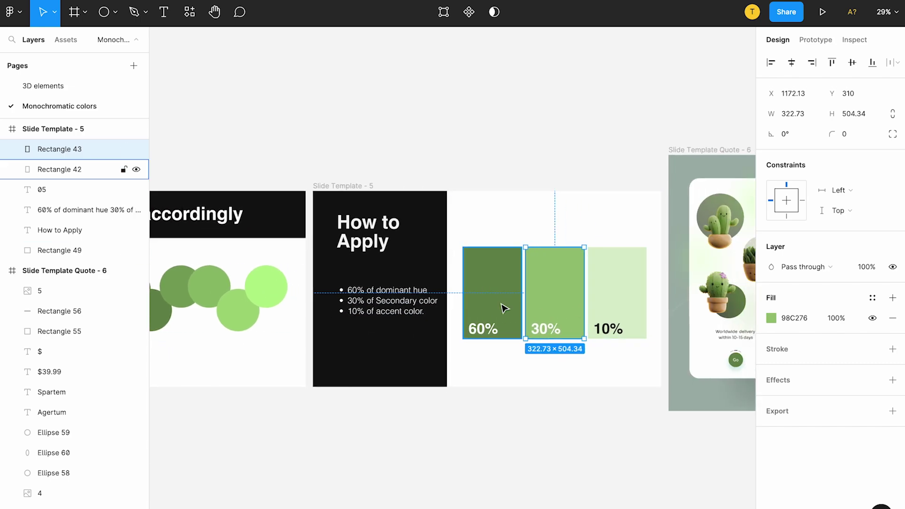
scroll(272, 340, "right", 5)
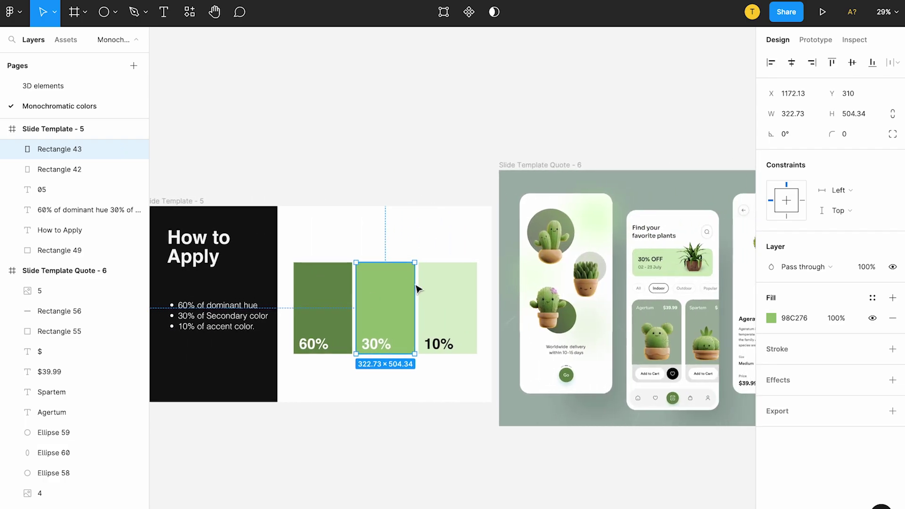
scroll(424, 283, "right", 3)
scroll(489, 268, "up", 5)
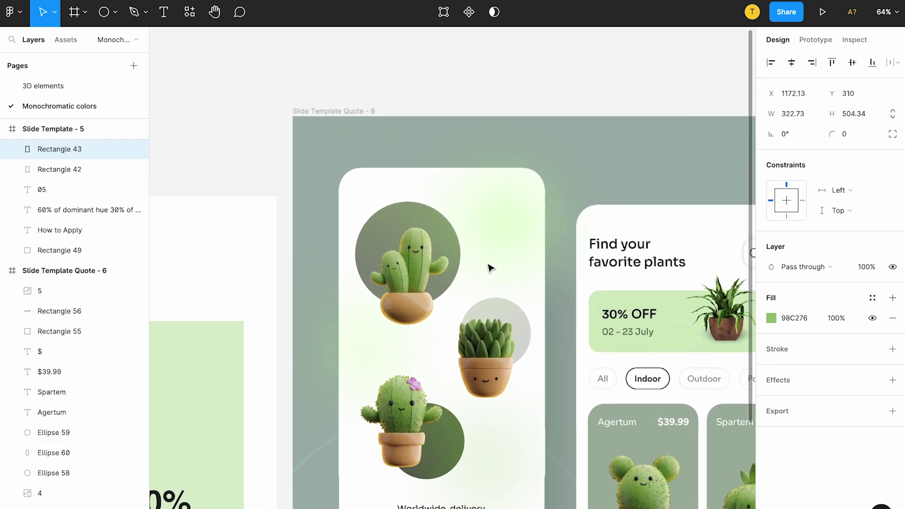
scroll(489, 267, "down", 3)
scroll(491, 265, "right", 4)
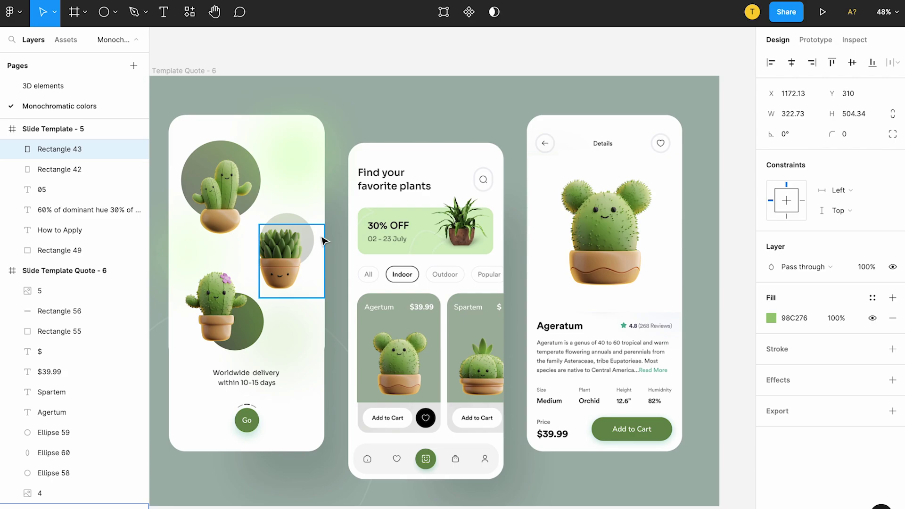
scroll(323, 241, "left", 3)
scroll(324, 239, "down", 3)
scroll(349, 274, "left", 5)
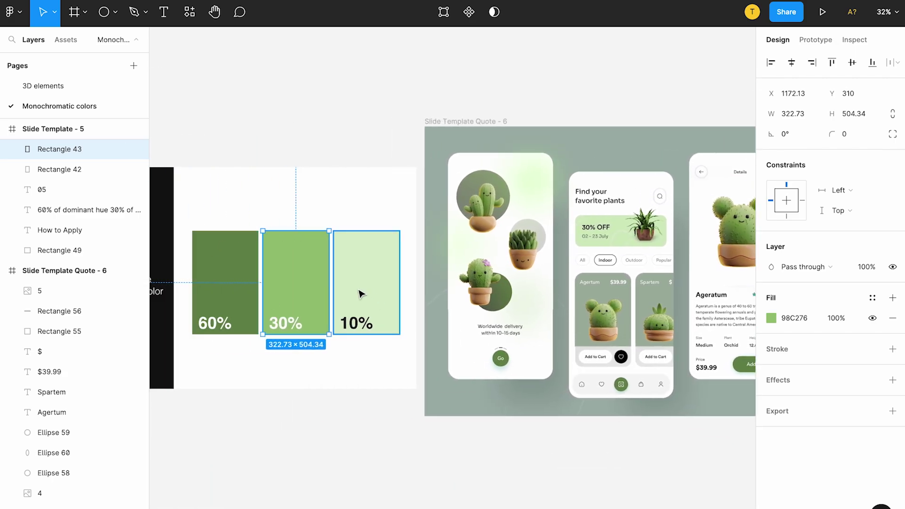
scroll(360, 283, "right", 3)
scroll(425, 264, "up", 2)
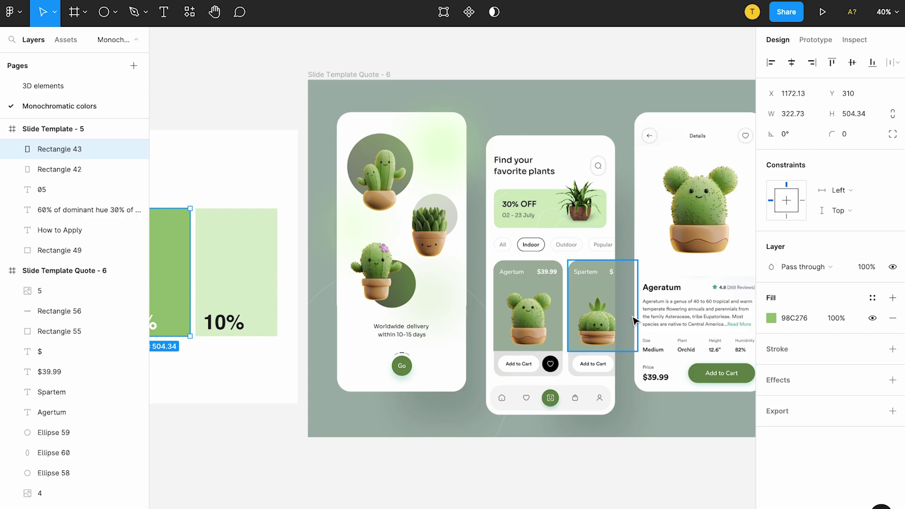
scroll(634, 320, "right", 3)
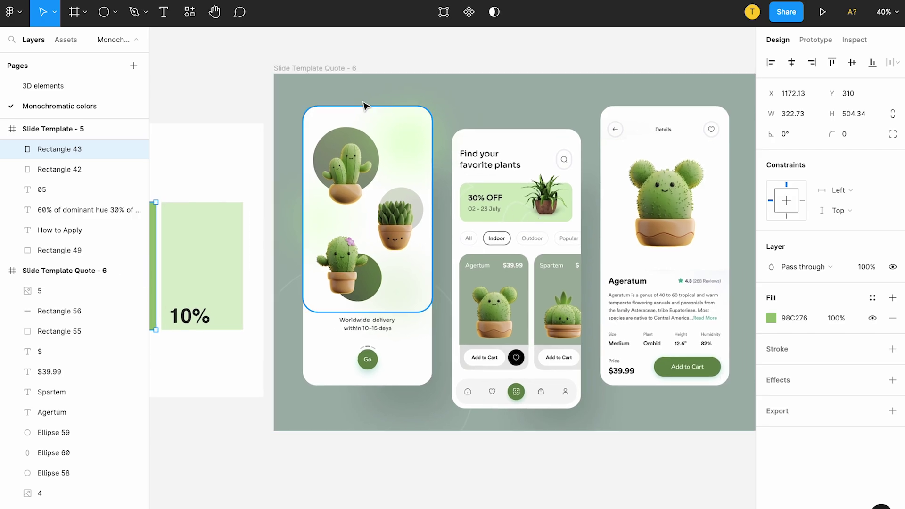
left_click(333, 69)
left_click(823, 14)
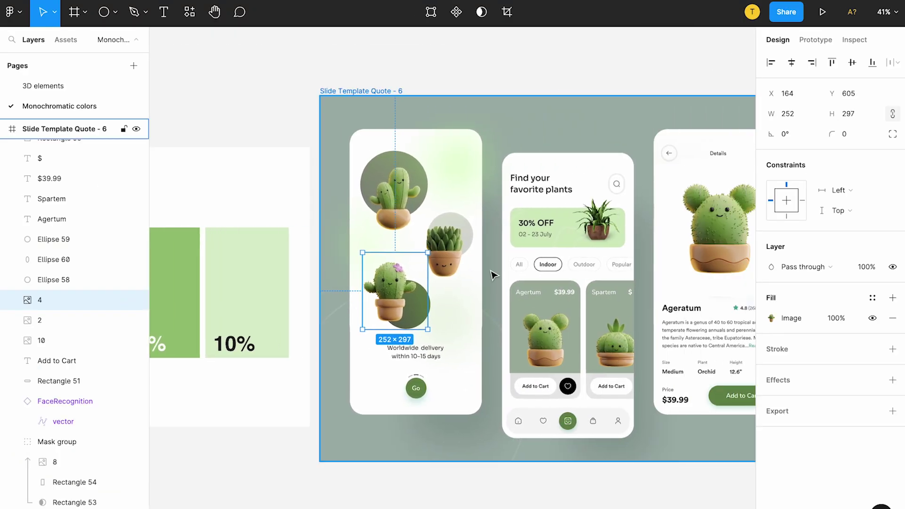
scroll(279, 286, "up", 3)
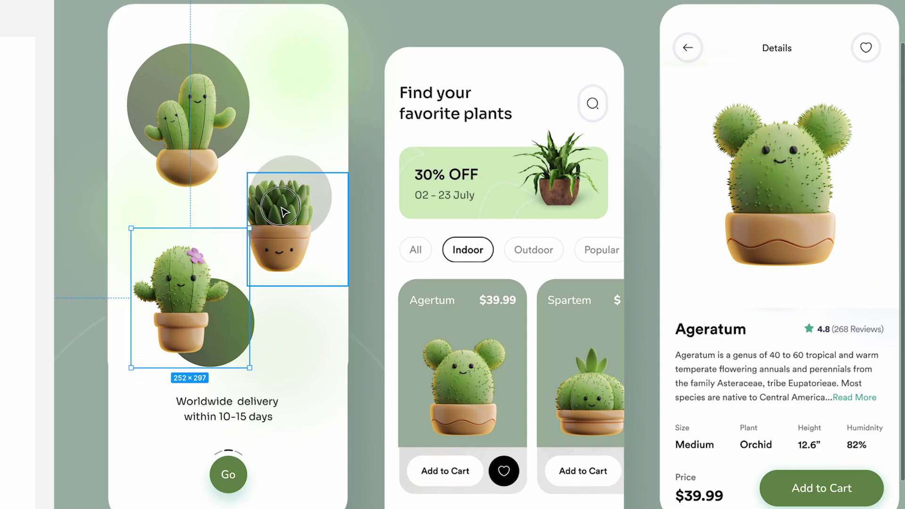
left_click(264, 212)
left_click(207, 139)
left_click(166, 269)
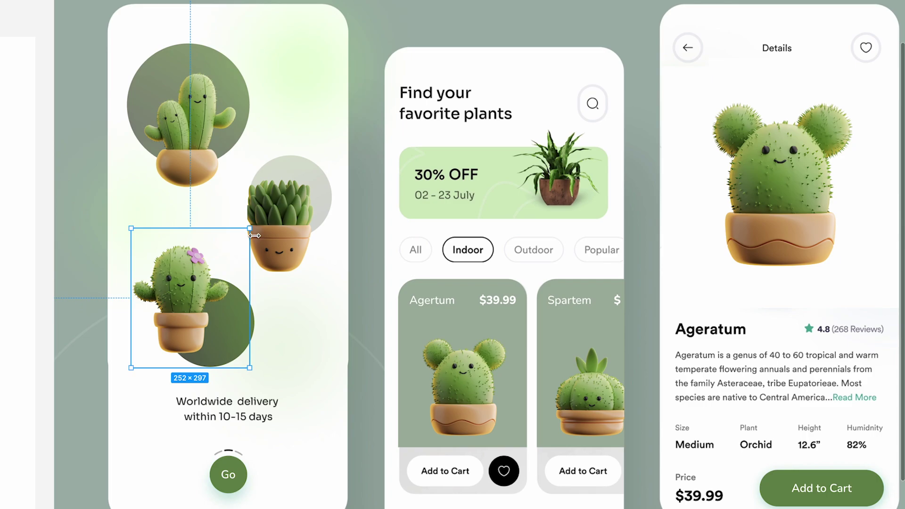
left_click(272, 241)
left_click(429, 367)
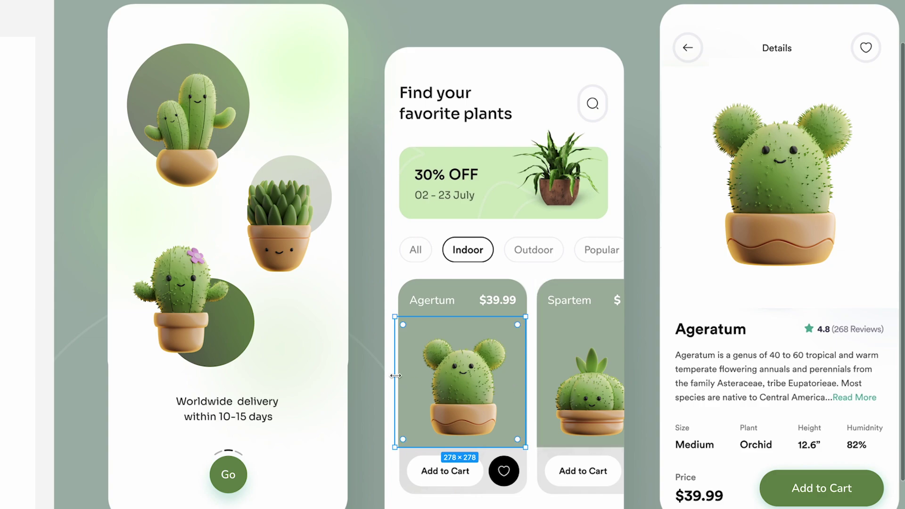
scroll(390, 344, "down", 5)
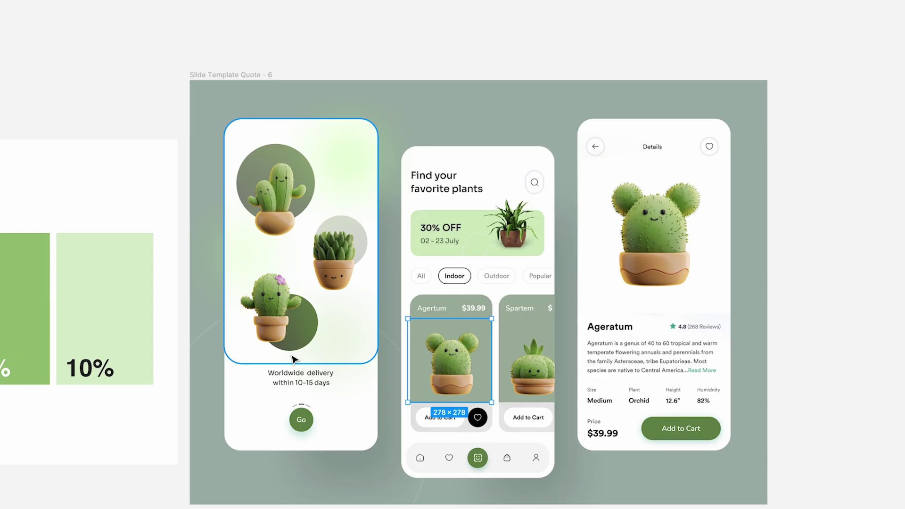
scroll(299, 125, "left", 5)
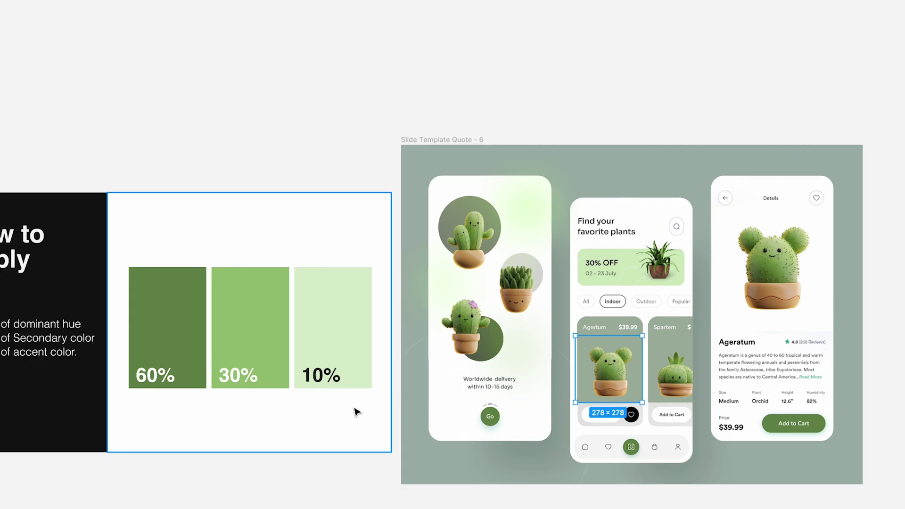